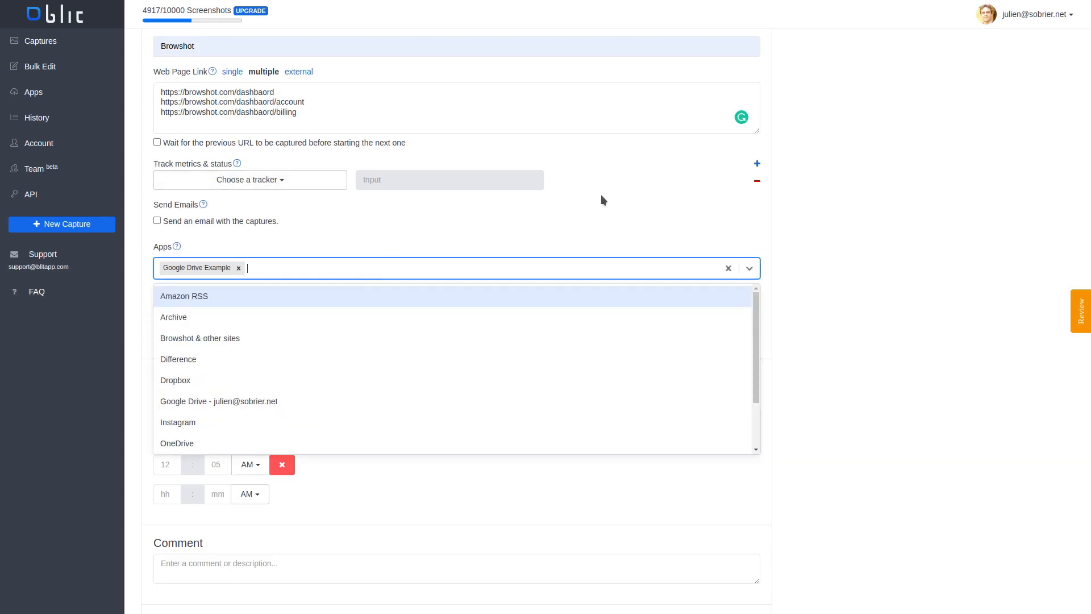
Close the list of apps and expand the advanced web page options of the Browshot capture
click(717, 206)
scroll(459, 305, down, 1)
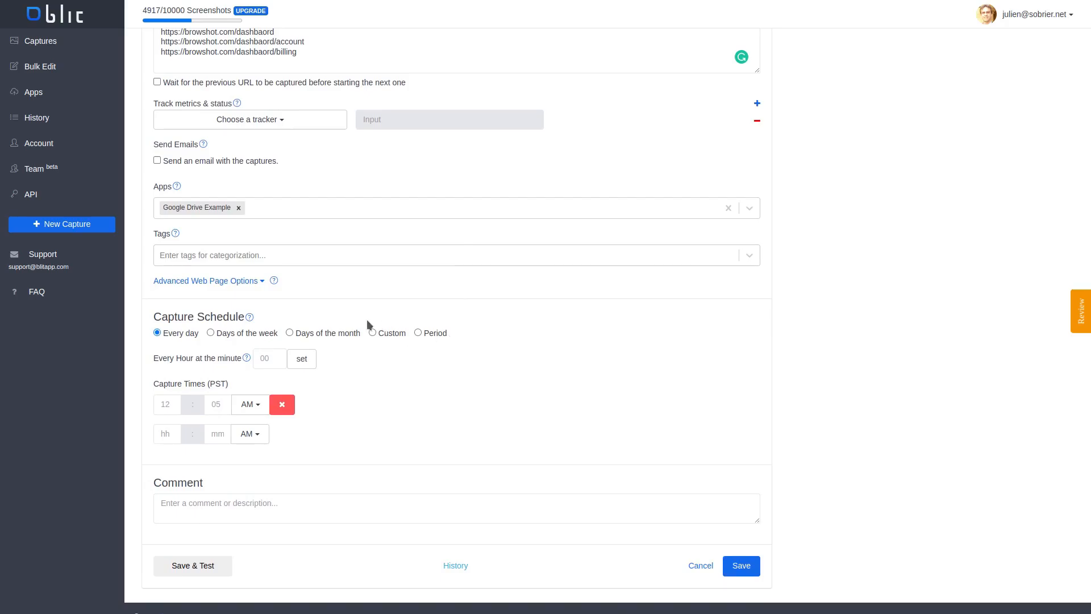
click(245, 282)
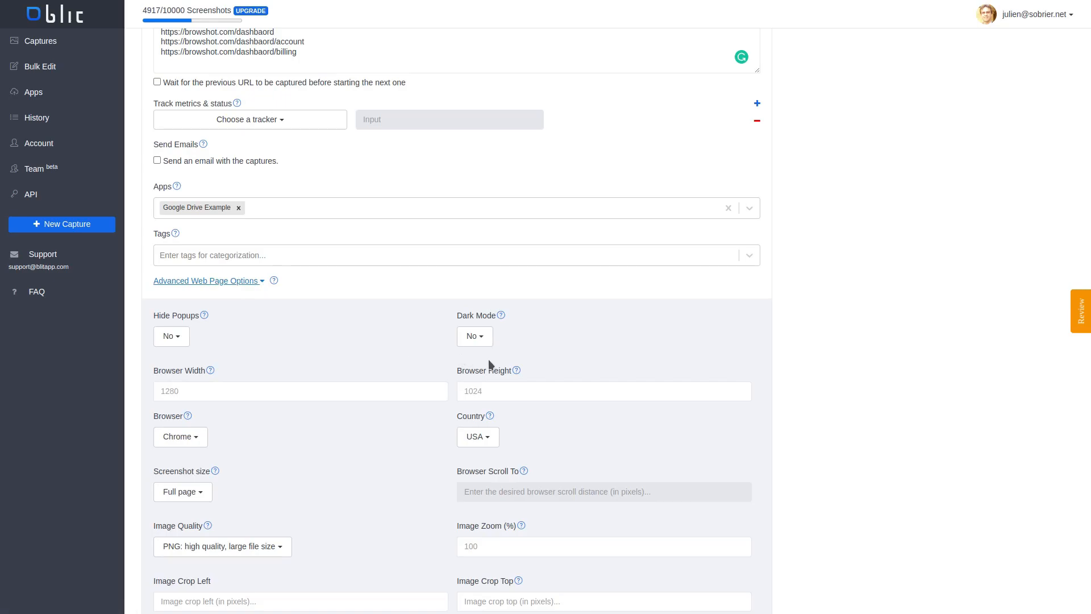
Examine the screenshot size, country, browser height, dark mode and hide popups options without changing them
scroll(501, 365, down, 3)
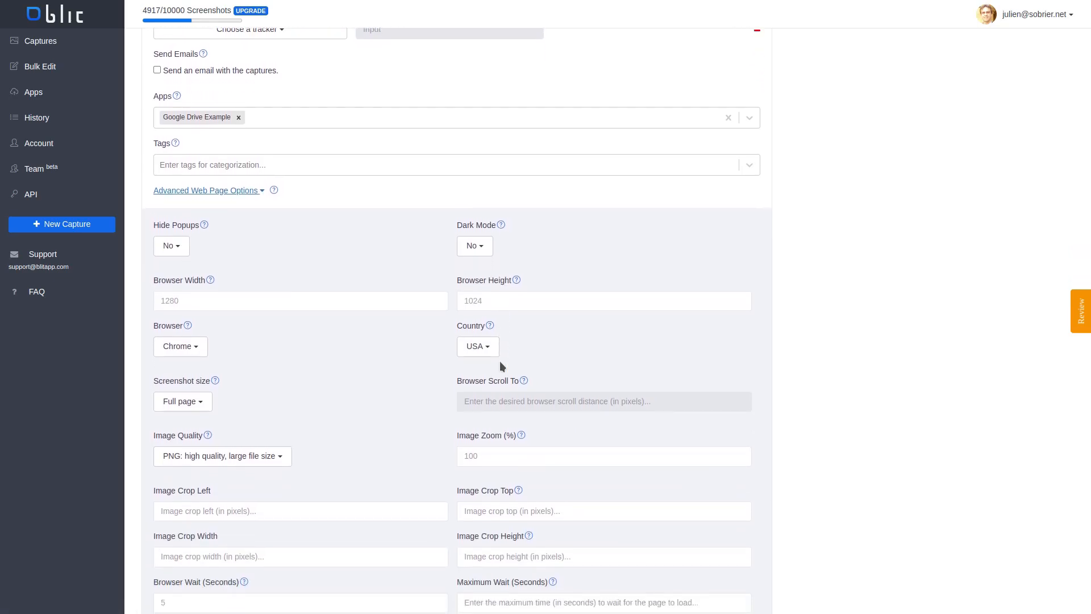
click(196, 351)
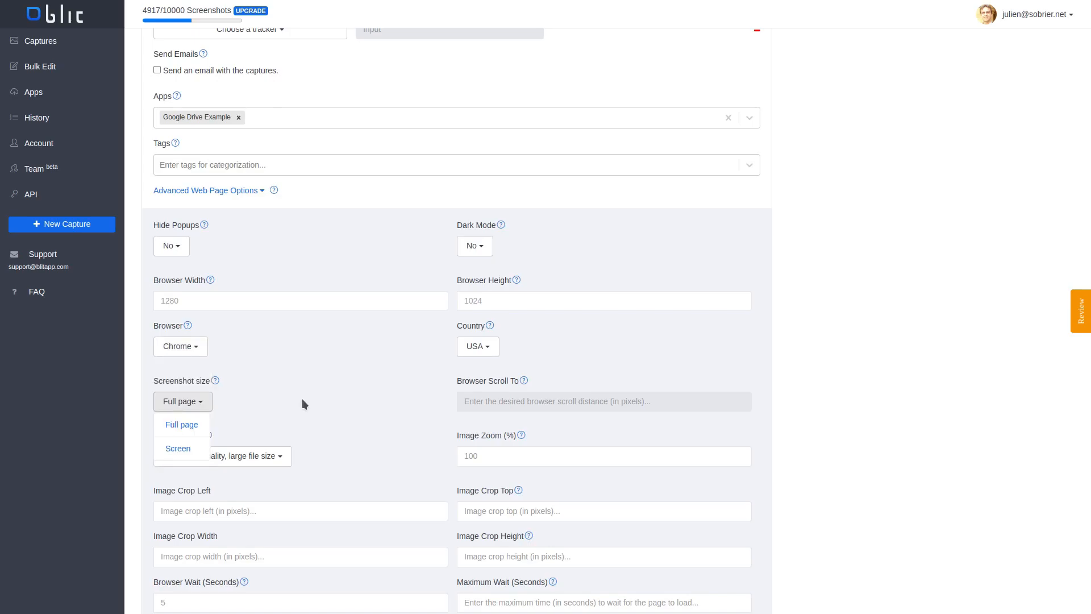
click(477, 346)
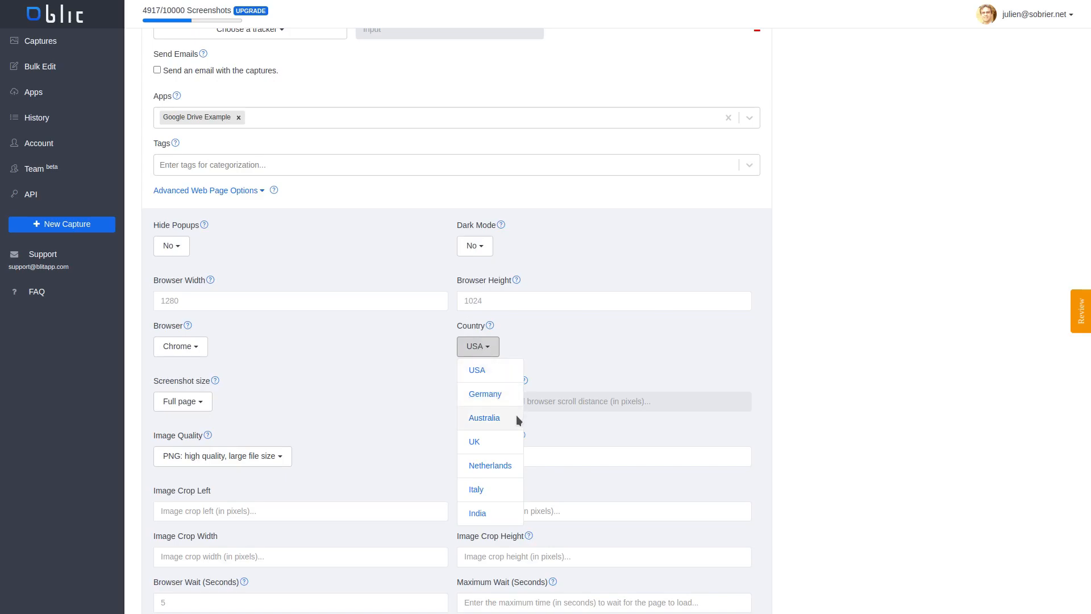
click(384, 265)
click(584, 304)
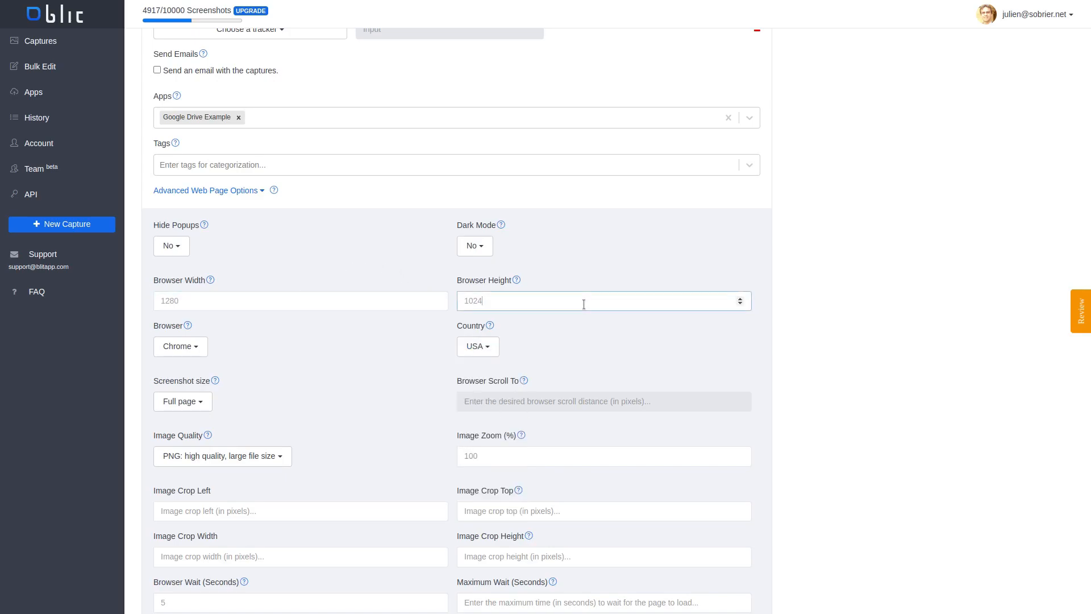
click(488, 246)
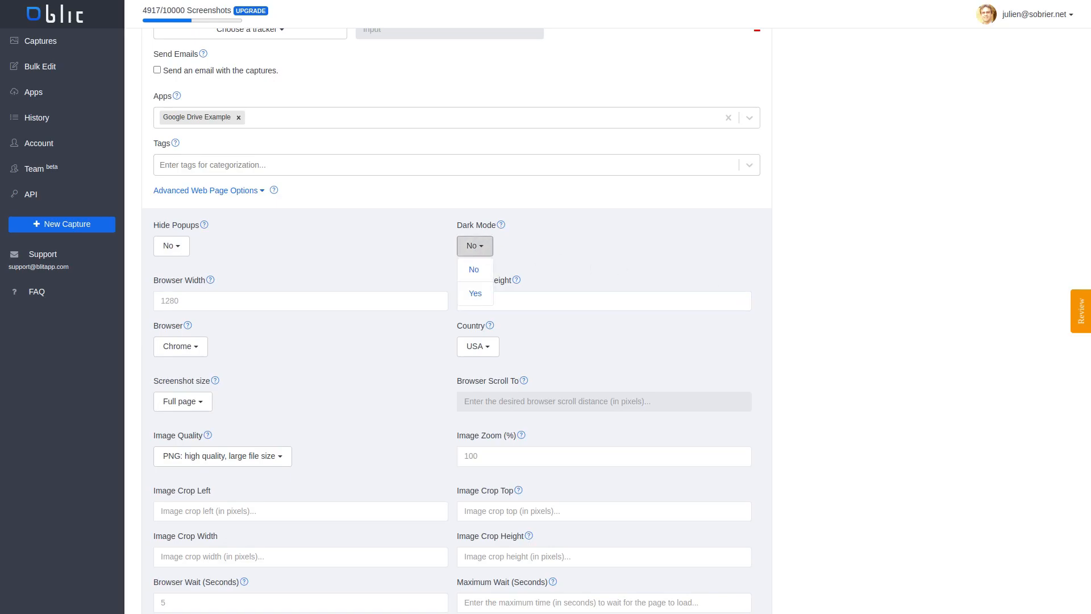
click(171, 246)
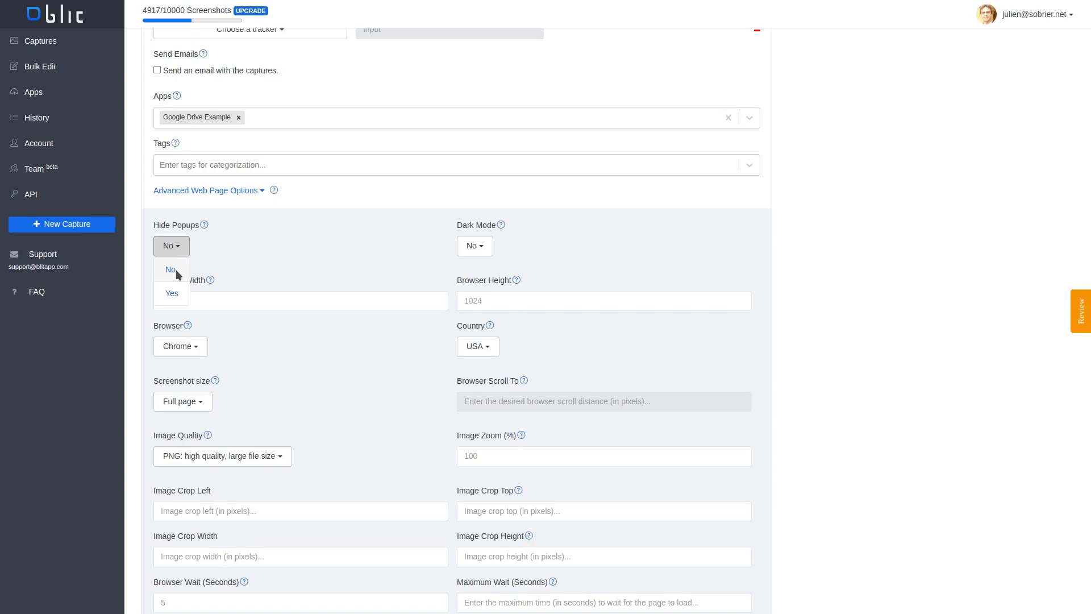
click(175, 269)
Examine the choices for screenshot size, image crop, image zoom and image quality without changing them
scroll(188, 307, down, 1)
click(198, 342)
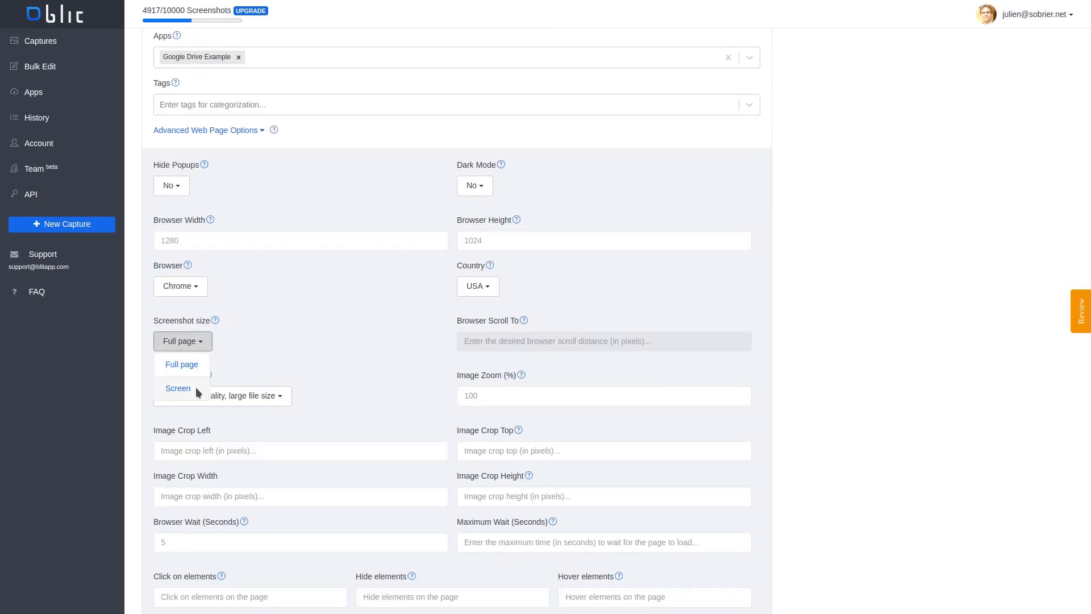
click(317, 319)
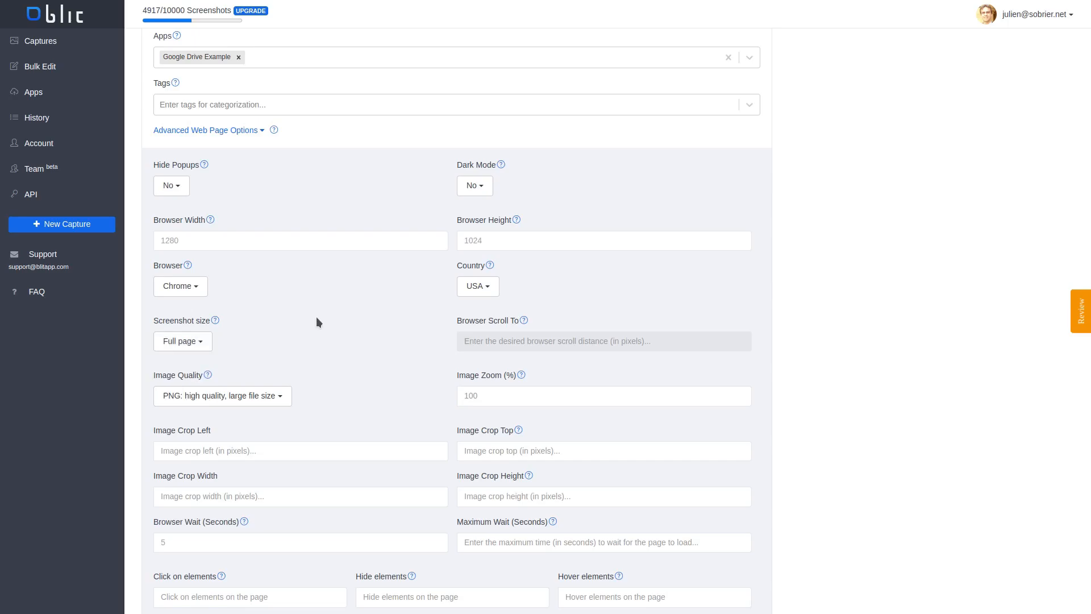
click(340, 451)
click(526, 450)
click(523, 396)
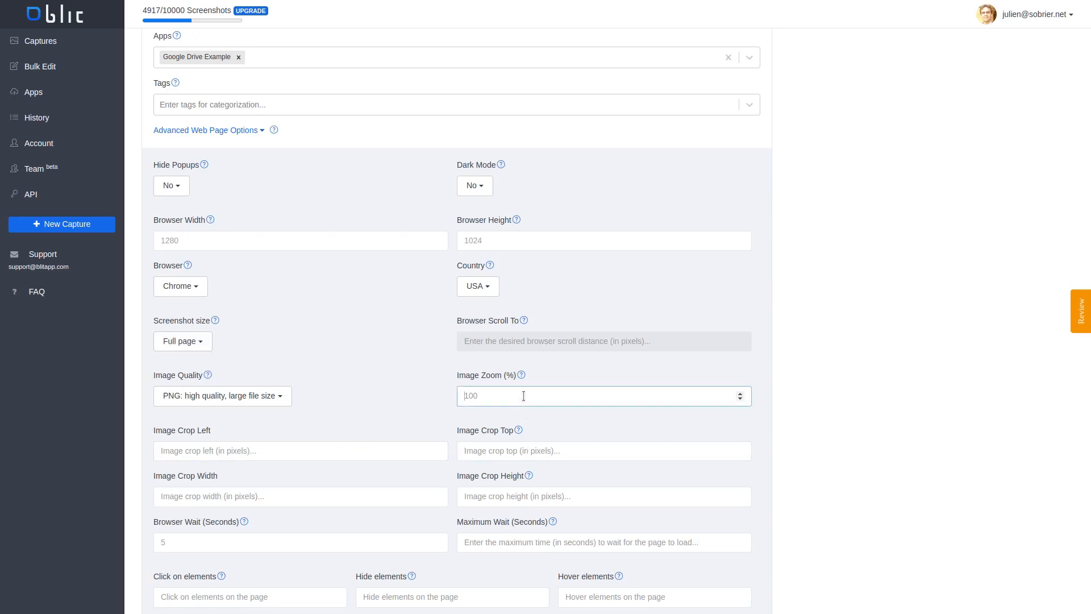
click(251, 401)
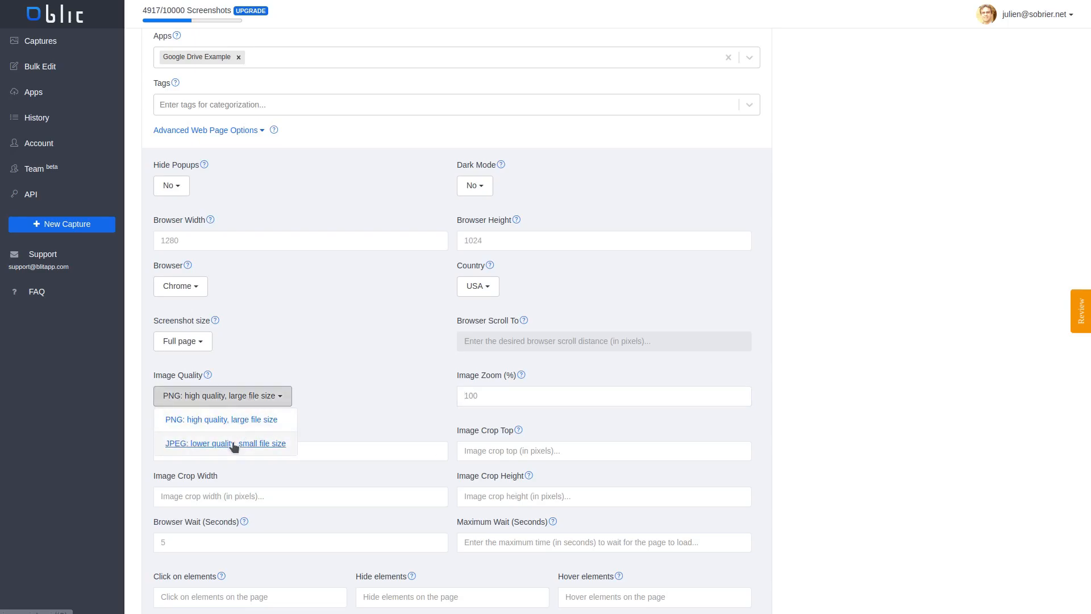
click(418, 393)
scroll(418, 394, down, 5)
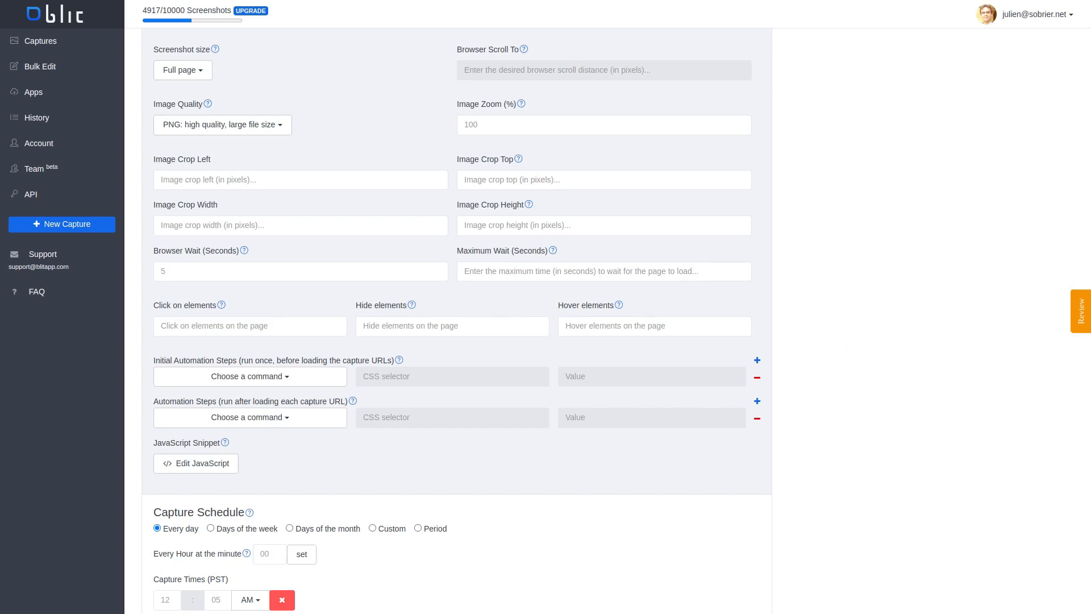
Set #more as the element to click, button[name=close] as the element to hide and div.info > span > a.more as the element to hover
click(240, 318)
text(#more)
key(Tab)
text(button[name=close])
click(664, 319)
text(div.info > span > a.more)
View the JavaScript snippet editor and close it without adding a snippet
click(212, 464)
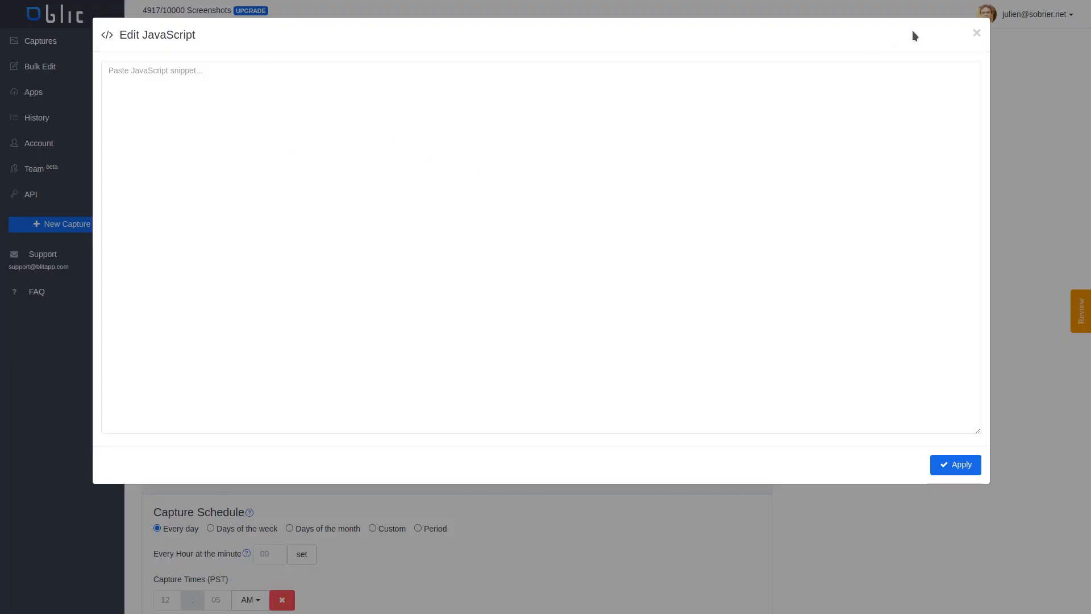
click(976, 34)
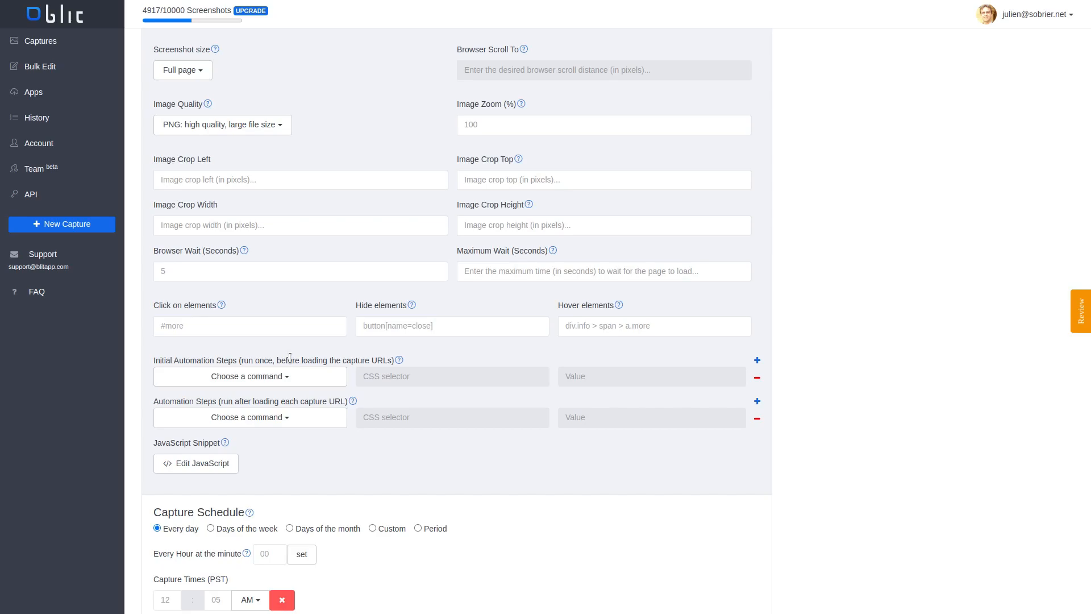
click(287, 382)
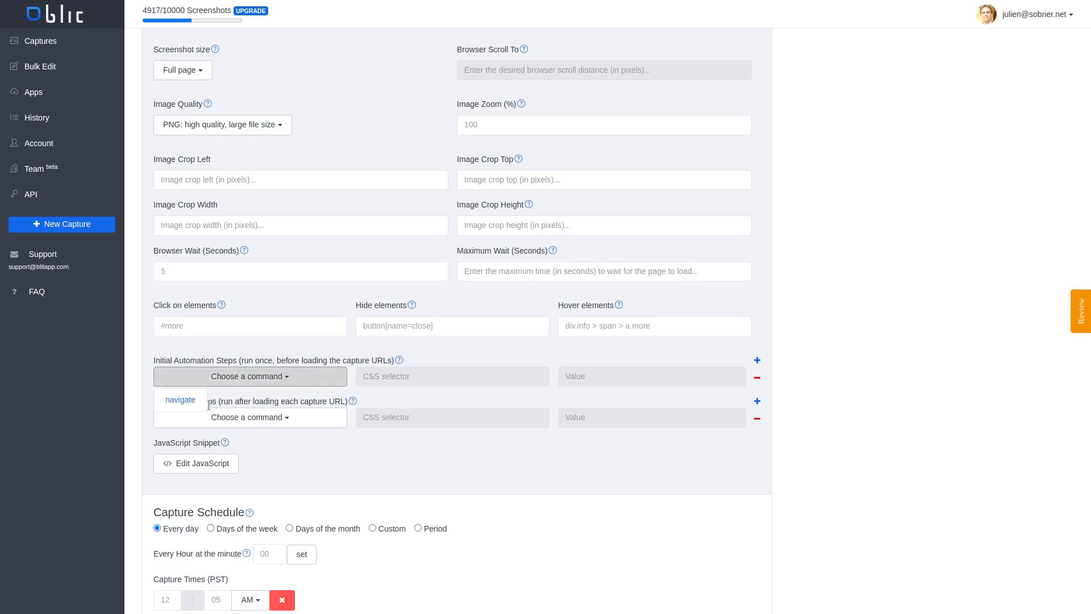
click(181, 399)
text(https://browshot.com/login)
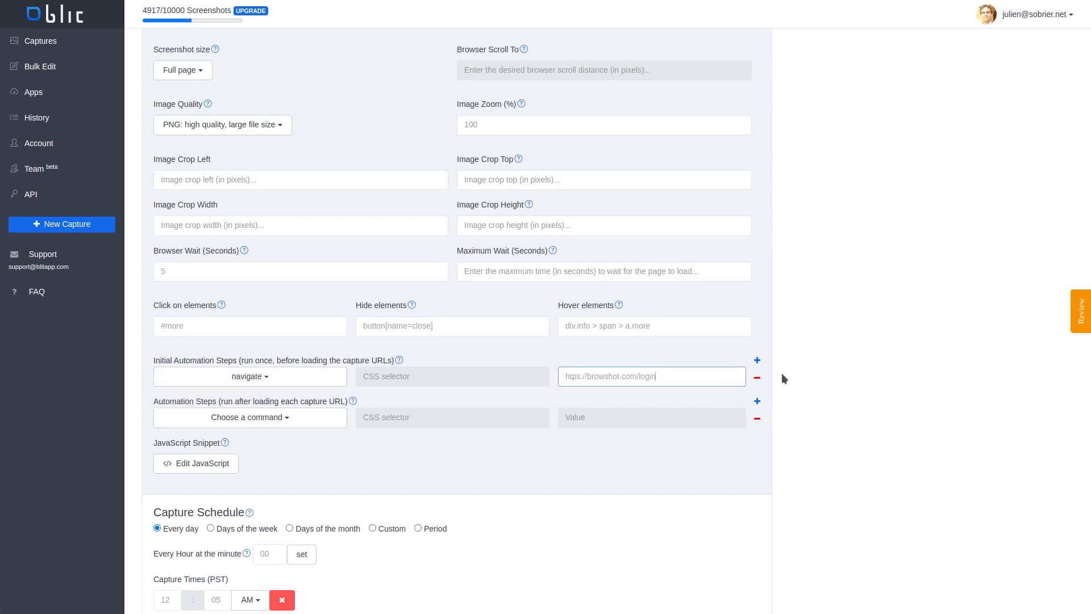
Add an initial type step that enters MyUsername into input[name=username]
click(757, 360)
click(220, 396)
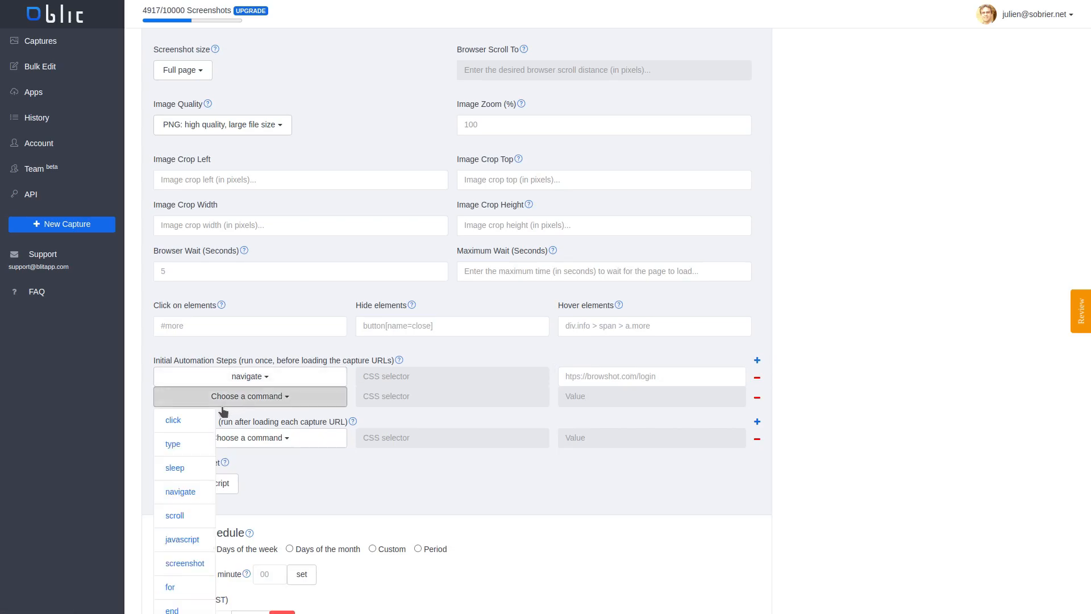
click(185, 420)
click(262, 398)
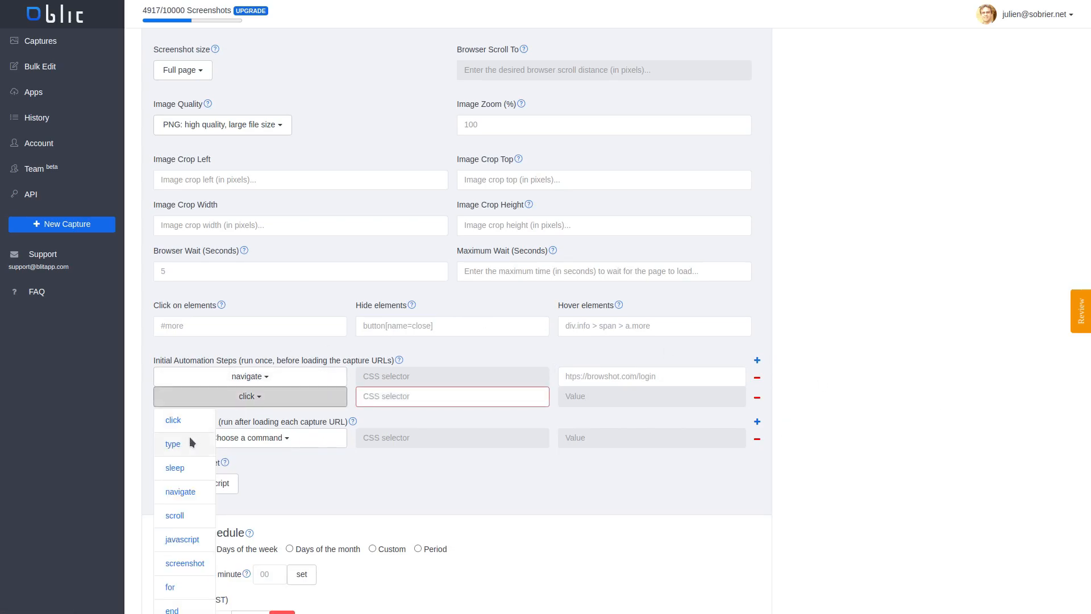
click(191, 436)
text(input[name=username])
click(687, 398)
text(MyUsername)
Add another initial type step that enters the account password into input[type=password]
click(757, 360)
click(270, 423)
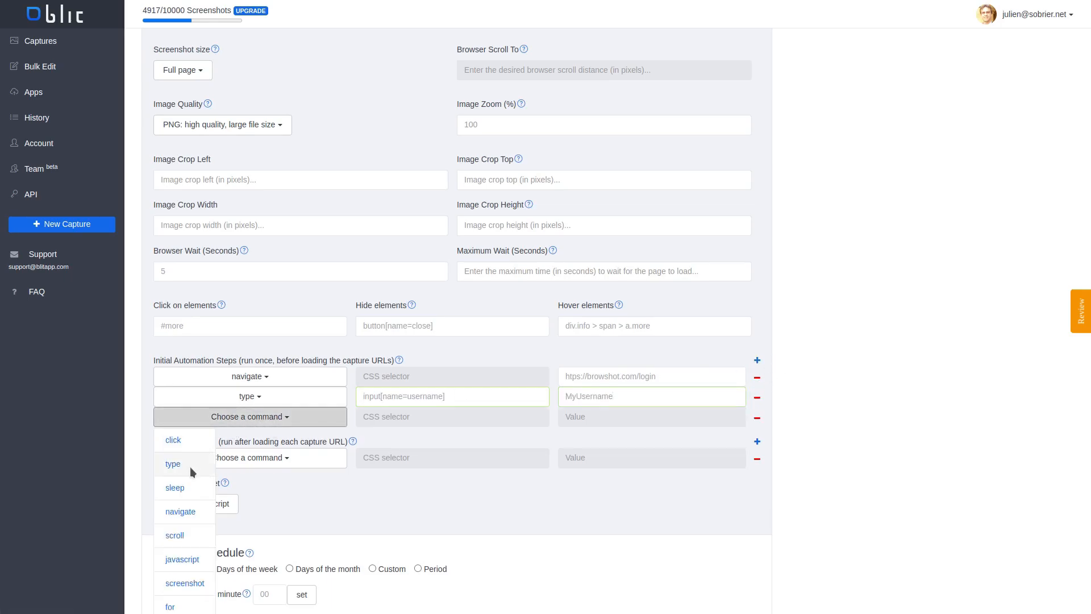
click(192, 461)
click(583, 420)
key(ctrl+v)
click(497, 420)
key(ctrl+v)
Add an initial automation step that clicks the #login element
click(757, 360)
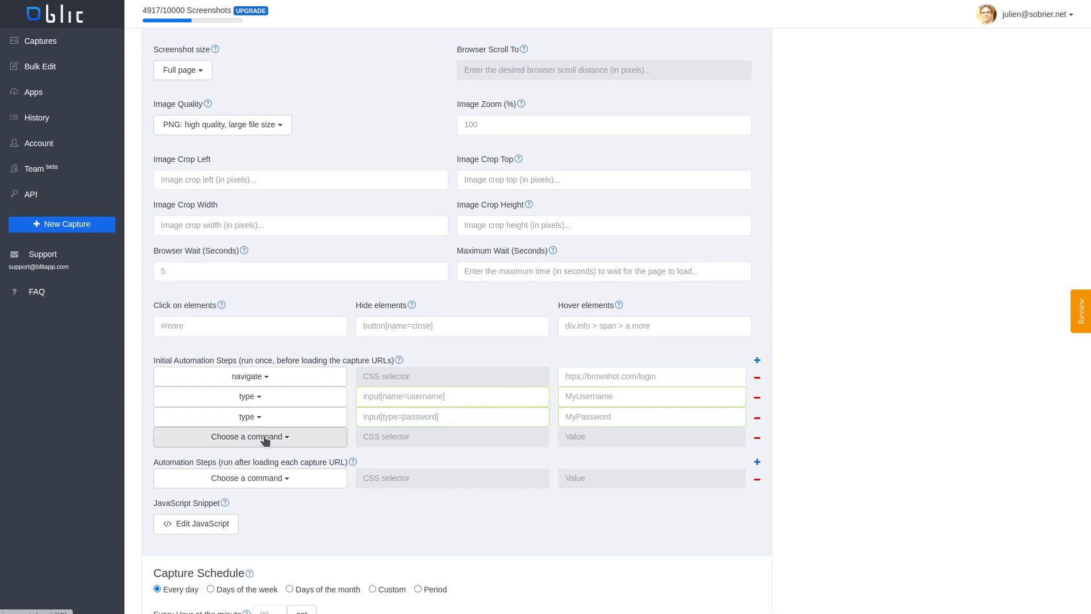
click(193, 438)
click(182, 480)
click(451, 441)
text(#login)
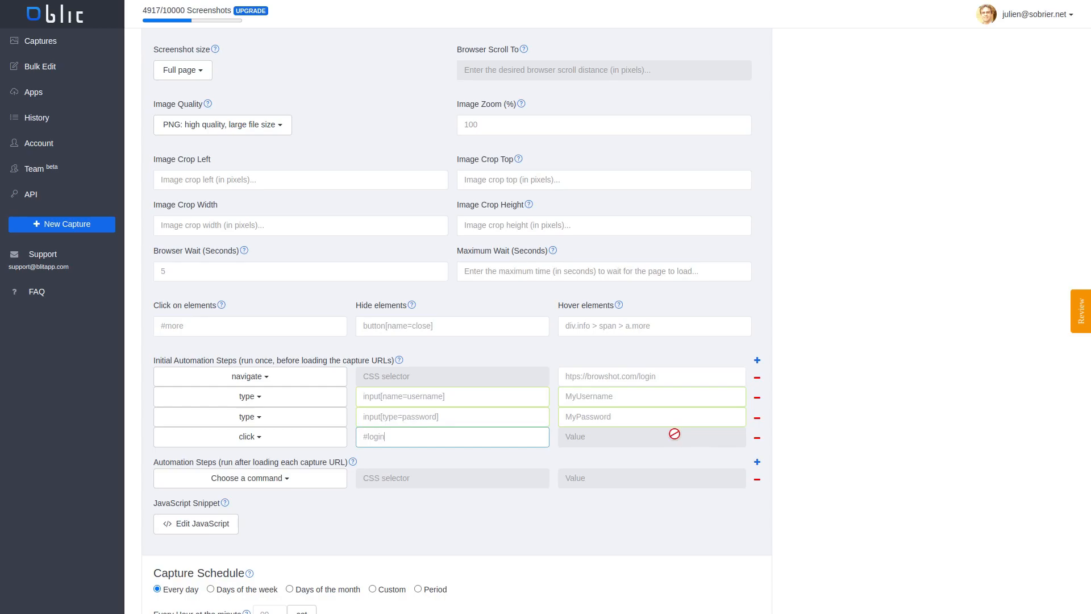
Add a screenshot command as the last initial automation step, without a CSS selector
click(756, 361)
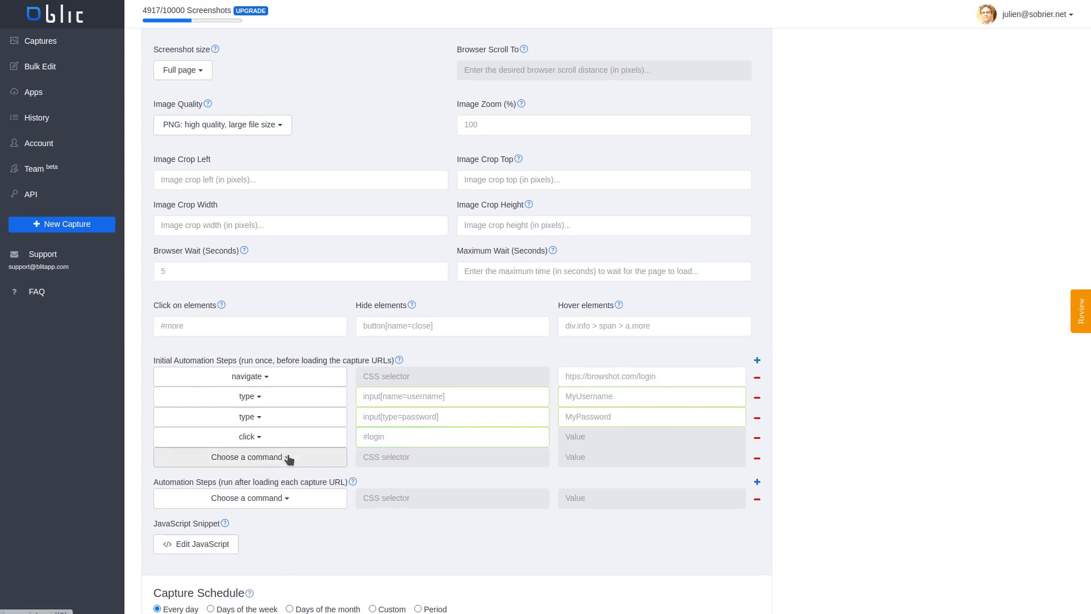
click(284, 456)
scroll(186, 558, down, 1)
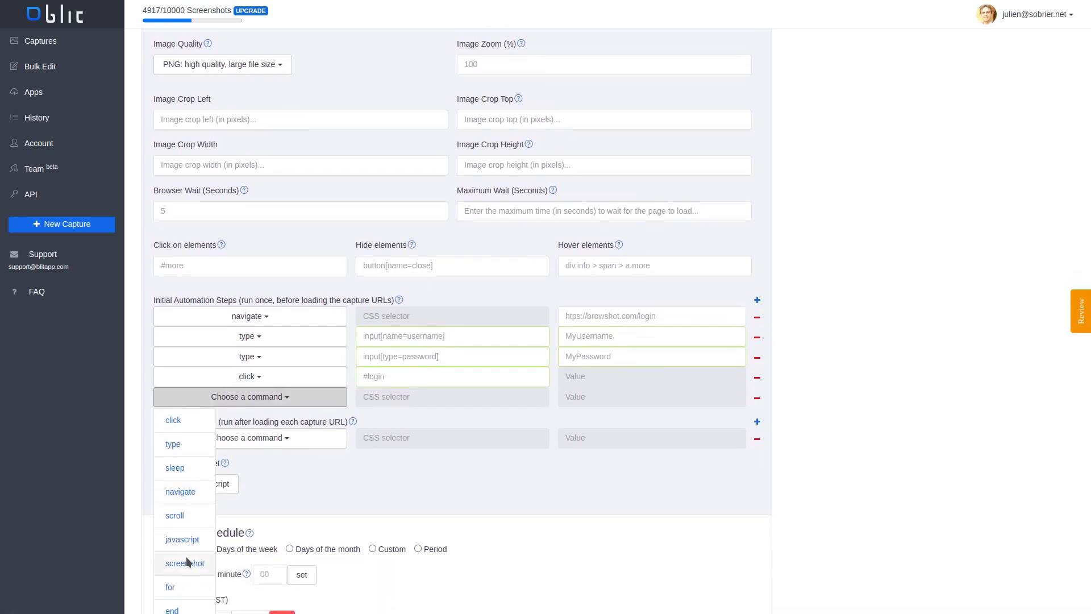
click(186, 557)
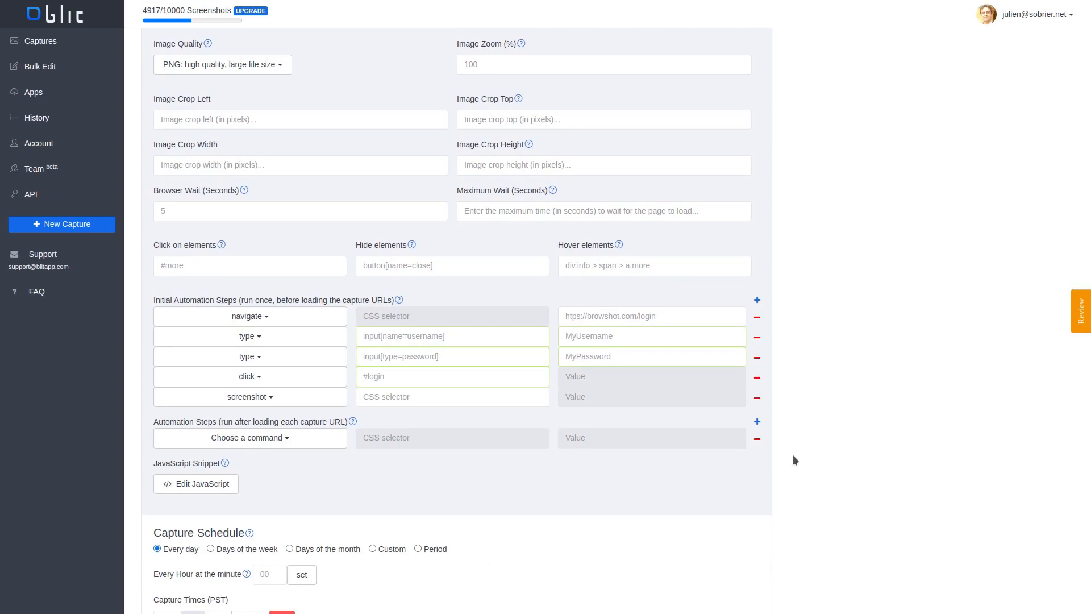
scroll(792, 454, up, 8)
scroll(404, 100, up, 2)
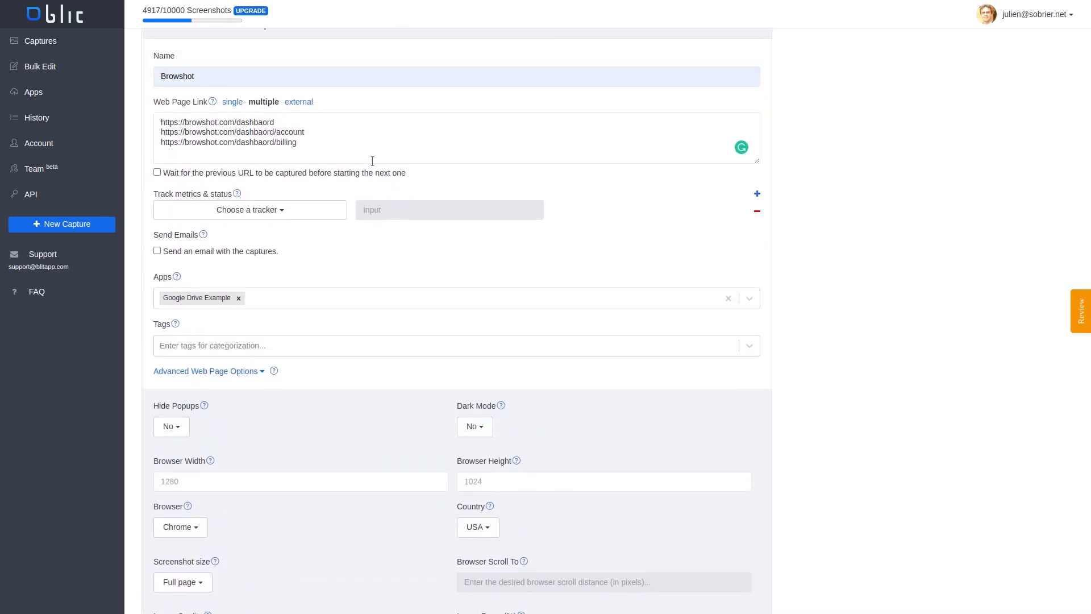
scroll(659, 580, down, 11)
scroll(659, 580, down, 3)
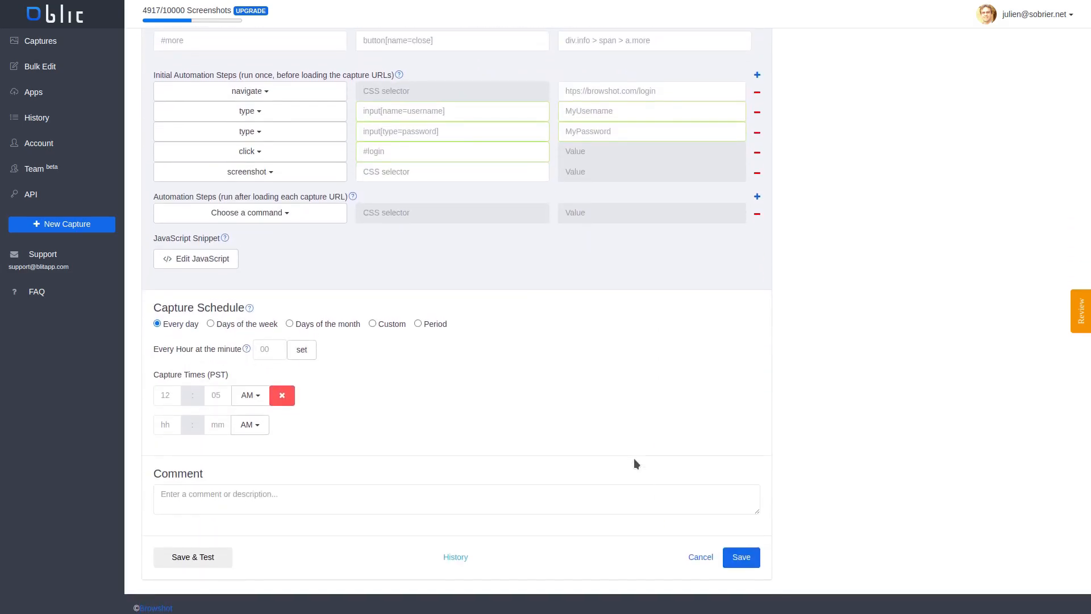
scroll(633, 463, up, 1)
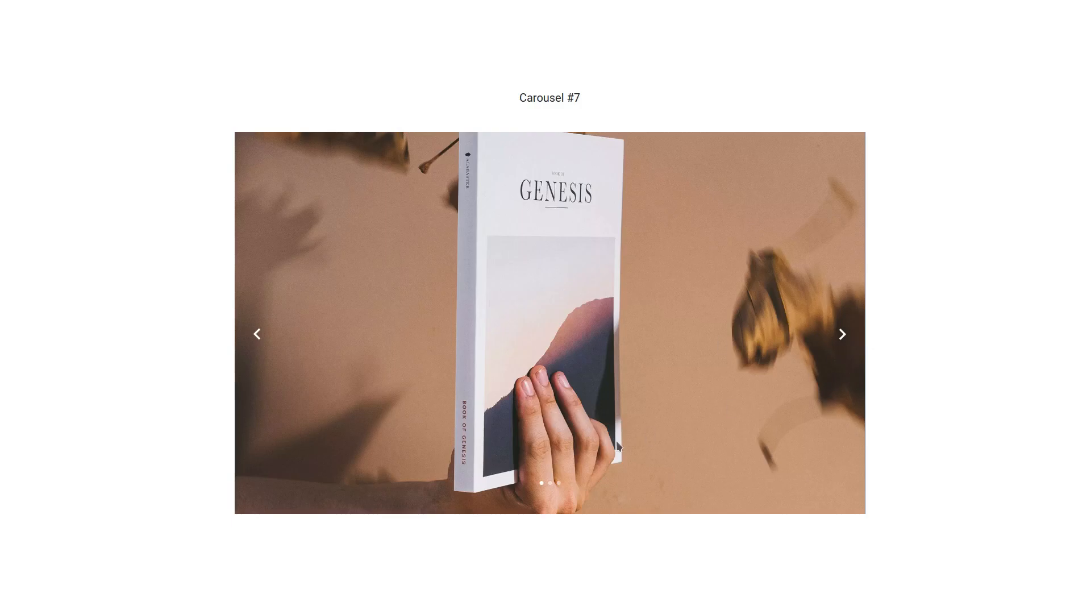
View the second and third slides of the Carousel #7 example page
click(549, 483)
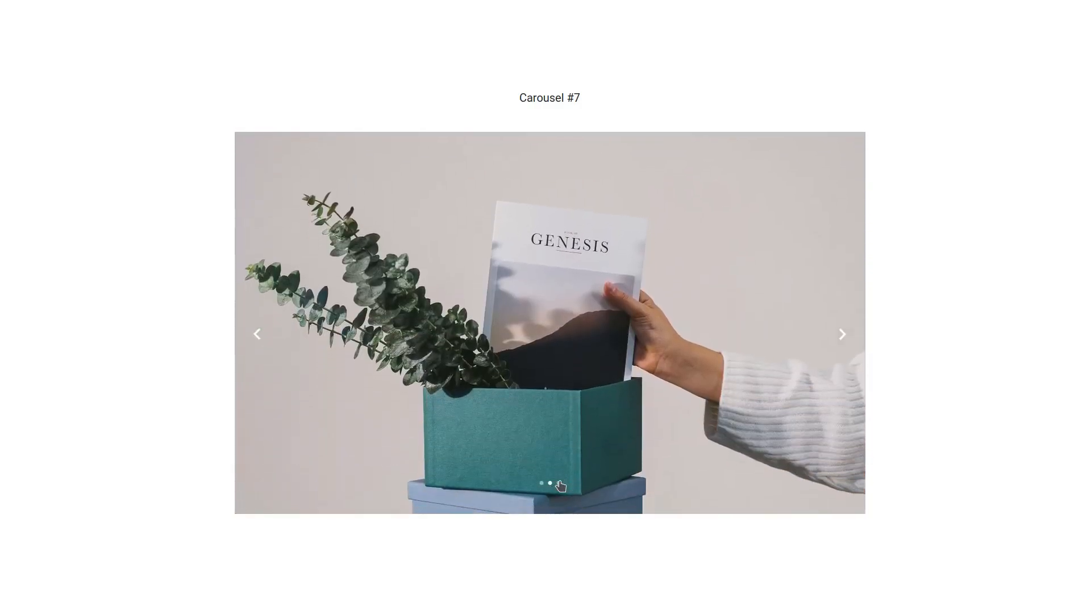
click(558, 483)
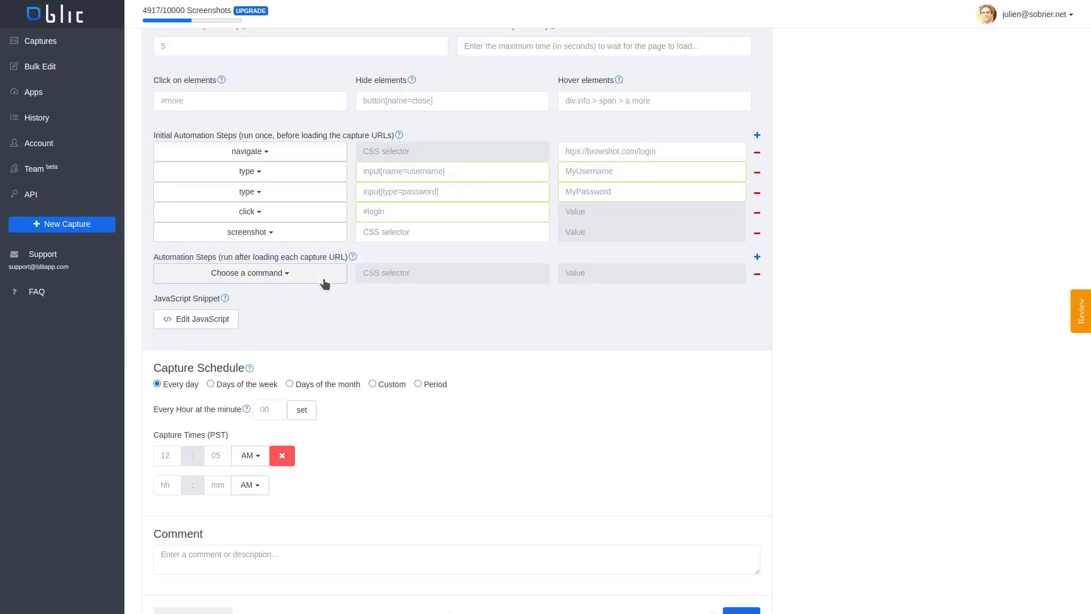
Start a for loop in the steps run after each capture URL and add a click on div.owl-dots > button:nth-child(<N>)
click(302, 273)
click(171, 464)
click(757, 257)
click(302, 294)
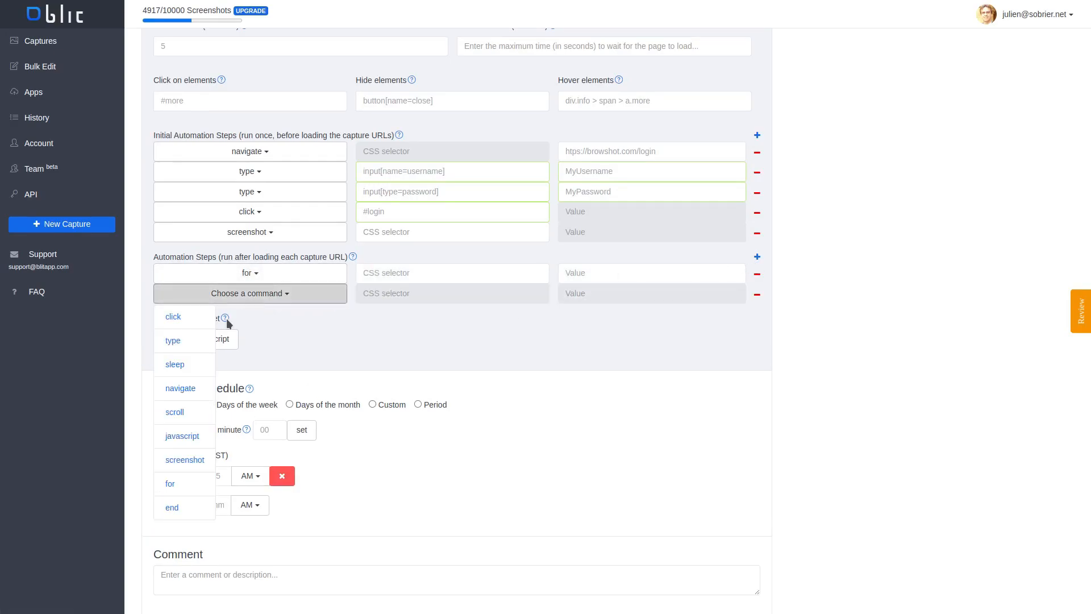
click(179, 320)
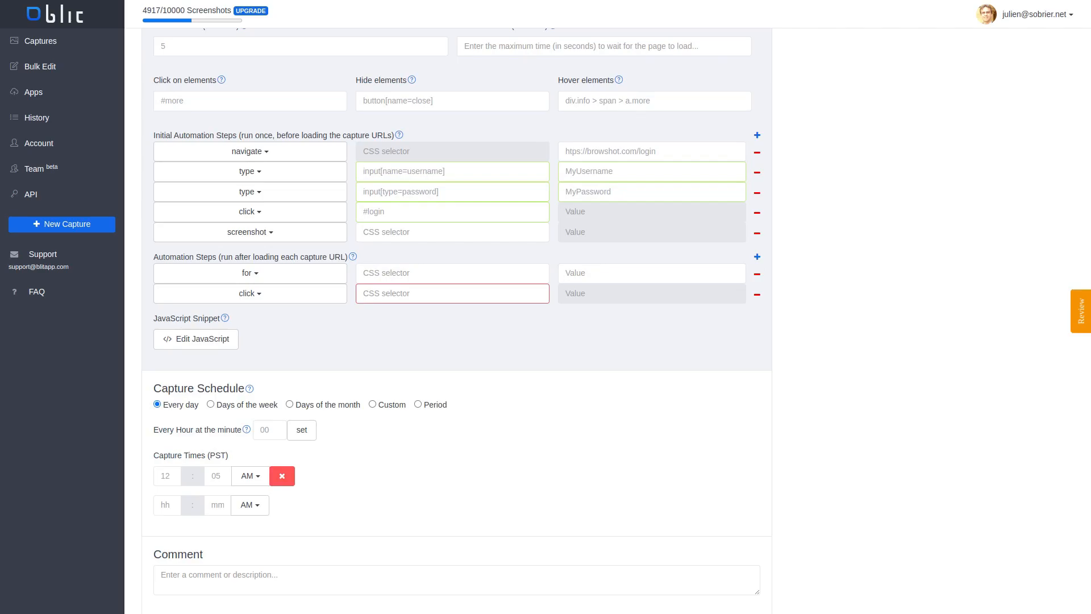
click(495, 293)
text(div.owl-dots > button:nth-child(<N>))
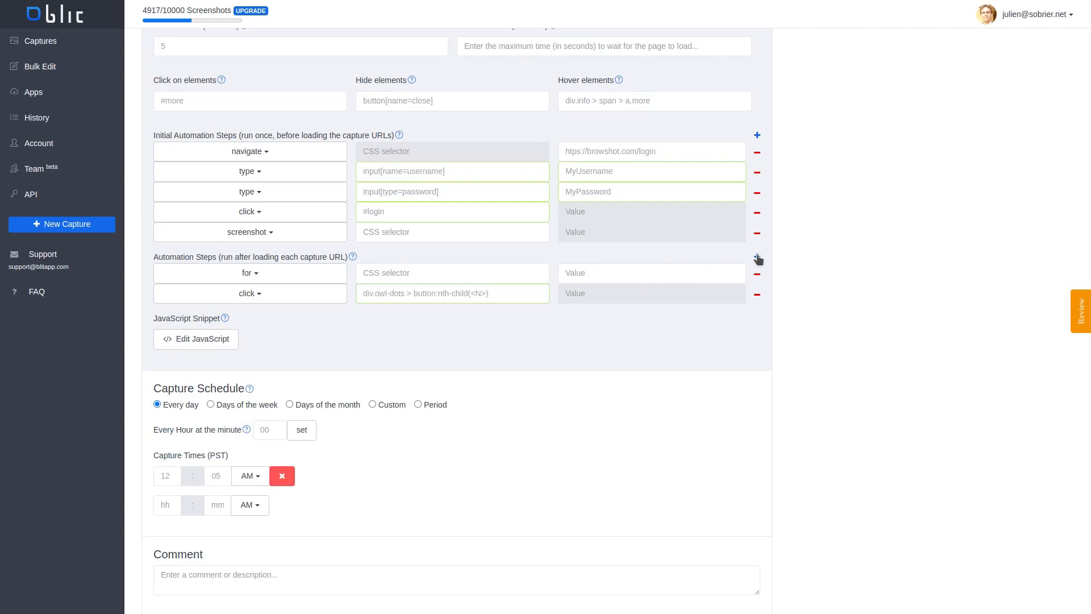
Add a sleep command with the value 2 after the carousel click in the loop
click(757, 256)
click(250, 314)
click(171, 383)
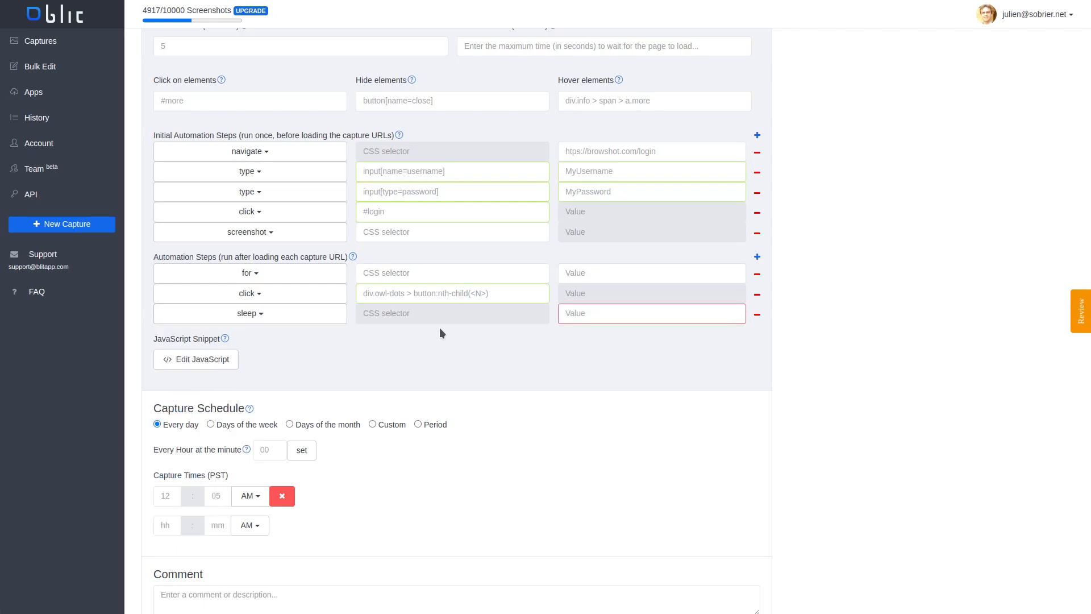
click(637, 314)
text(2)
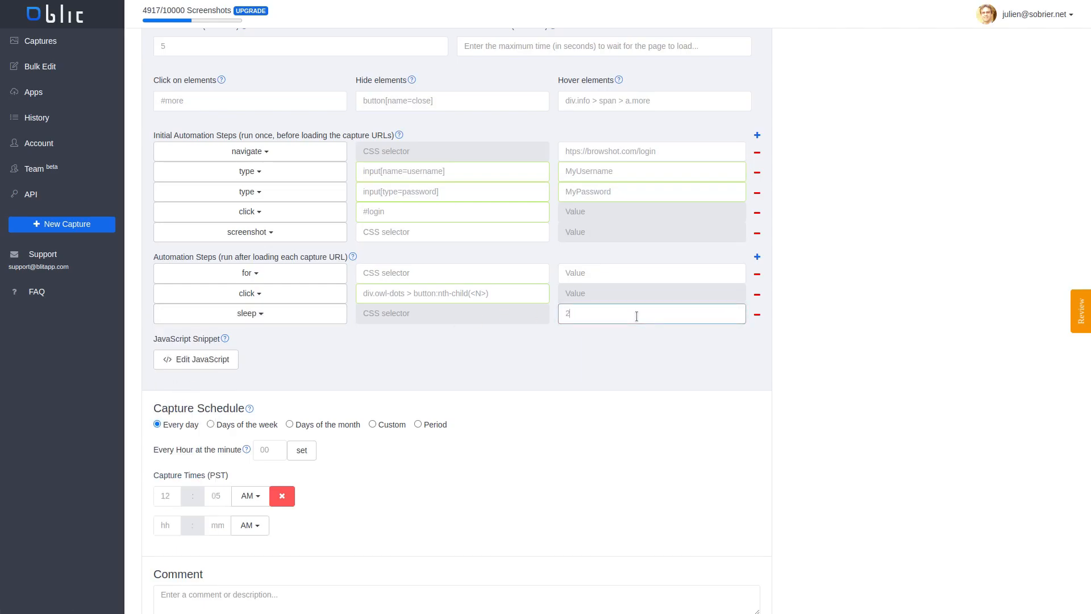
Add a screenshot command after the sleep and close the loop with an end command
click(757, 257)
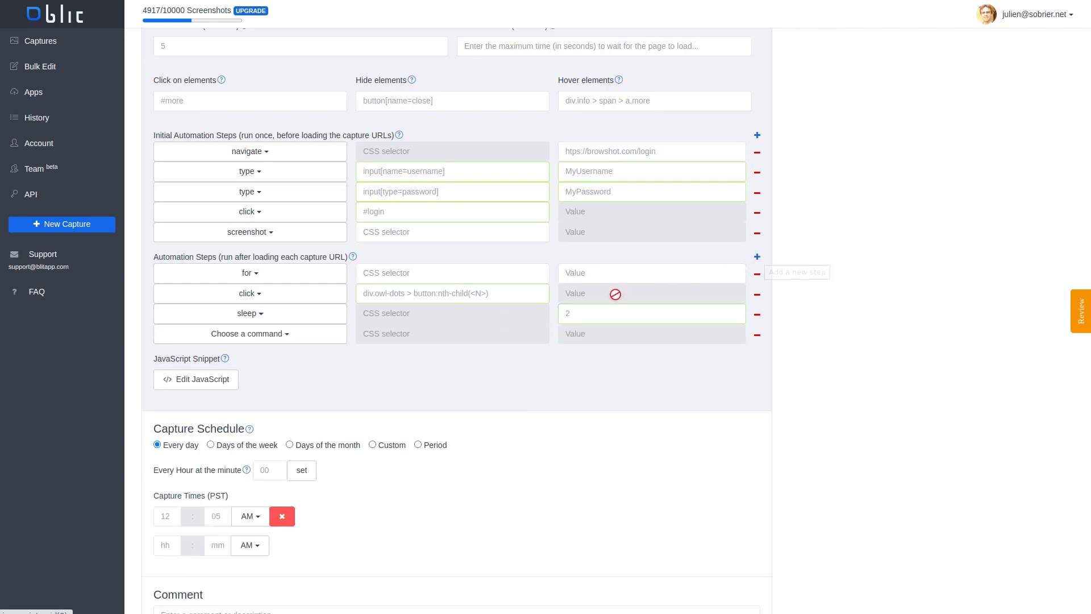
click(271, 336)
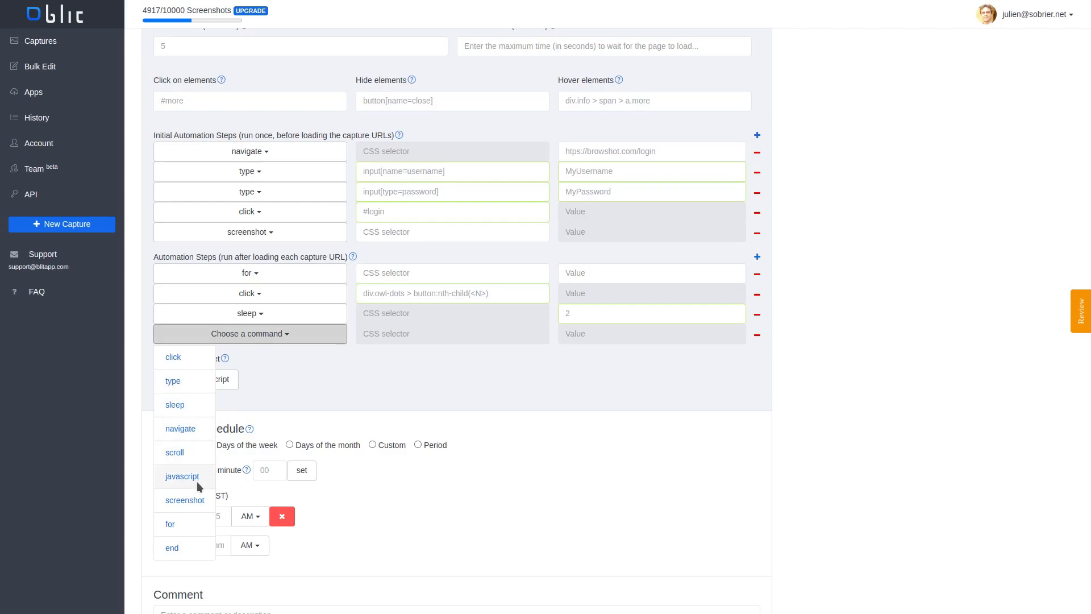
click(195, 498)
click(757, 258)
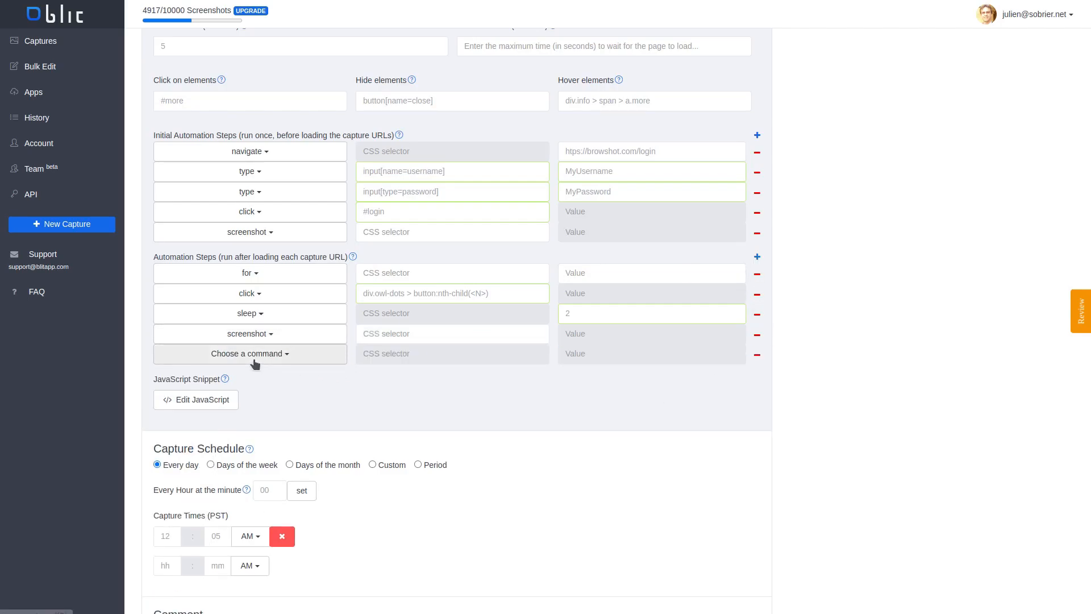
click(267, 358)
click(172, 569)
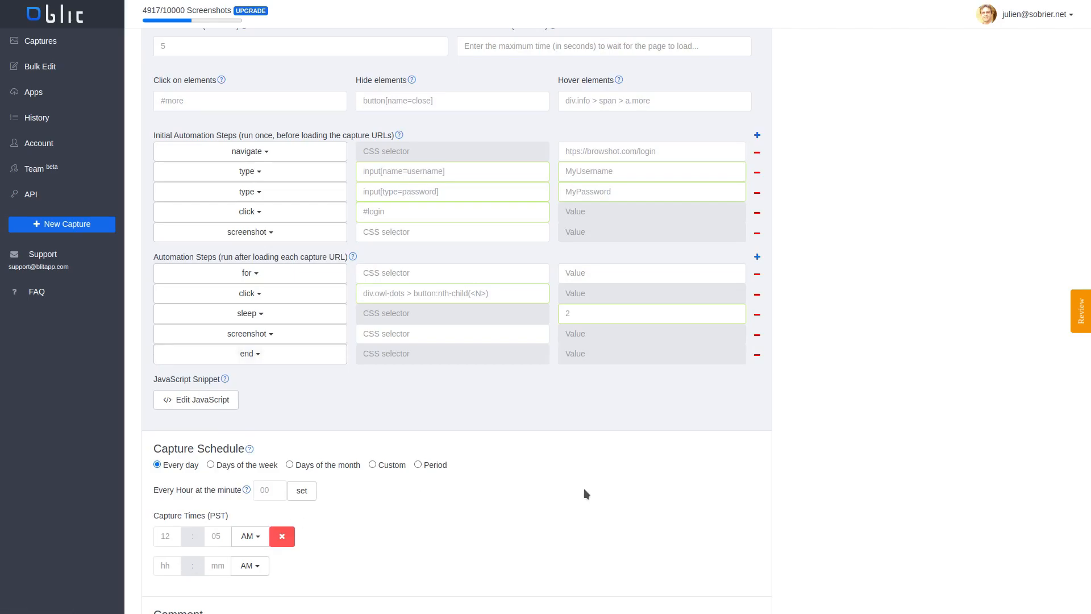